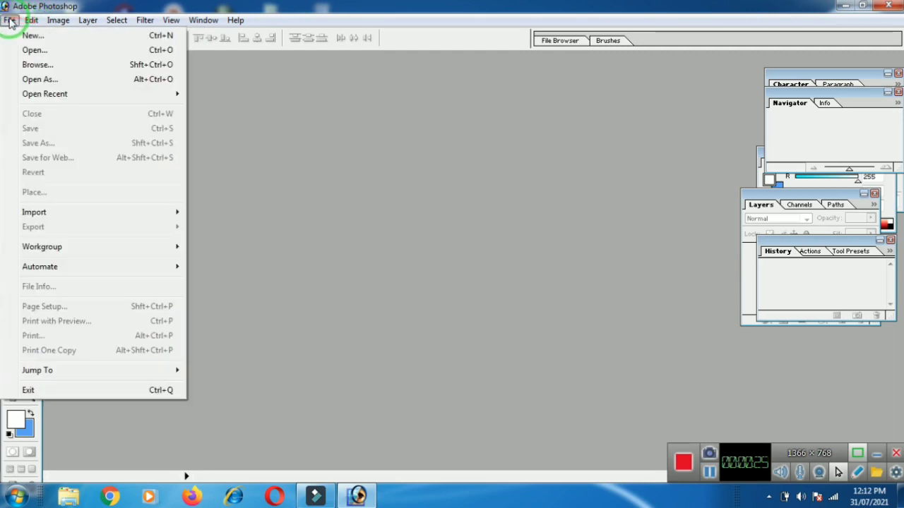
# Create a new A4 document at 300 pixels/inch in RGB Color with white contents.
pyautogui.click(56, 40)
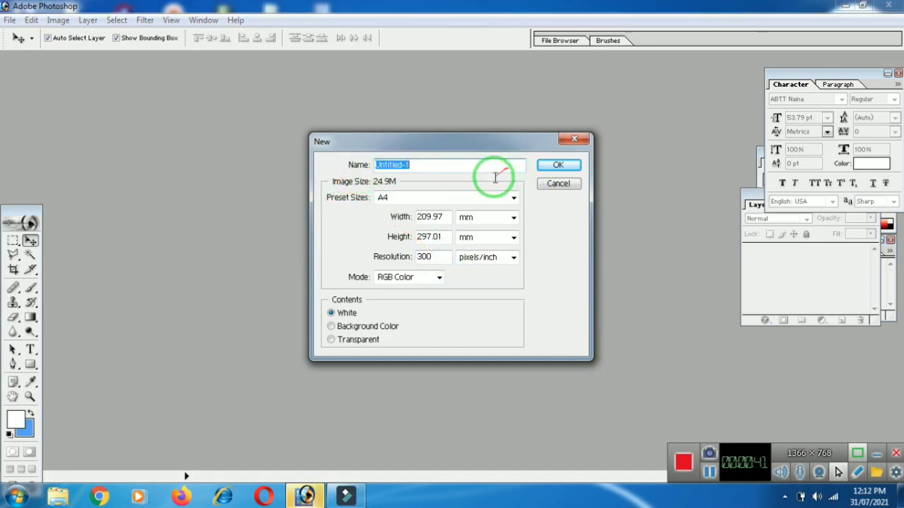
pyautogui.click(511, 198)
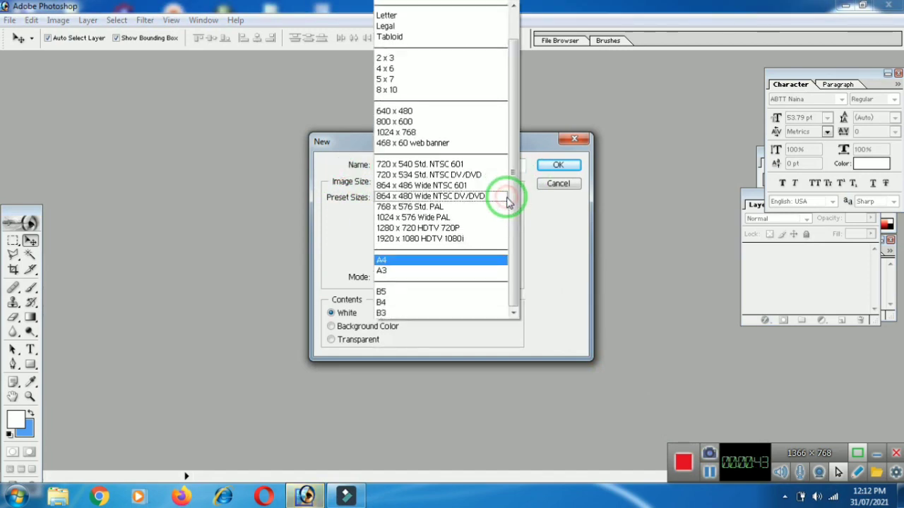
pyautogui.click(414, 261)
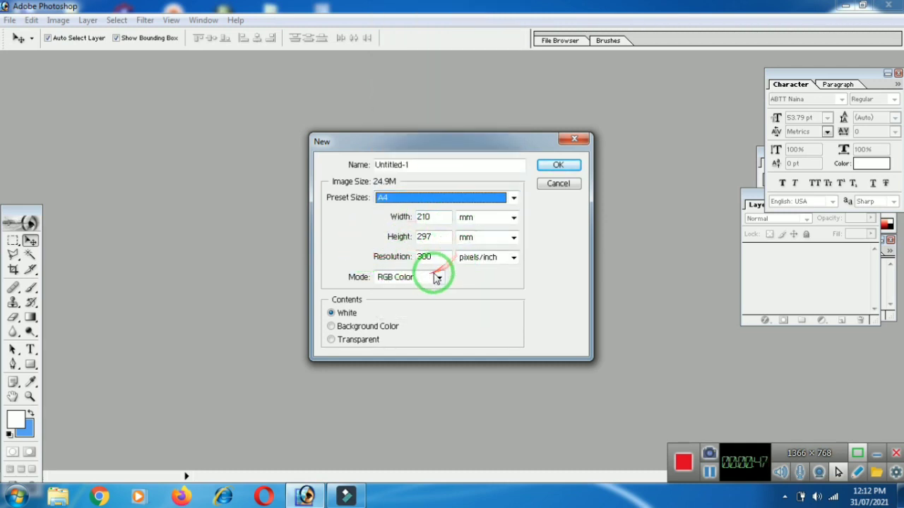
pyautogui.click(558, 166)
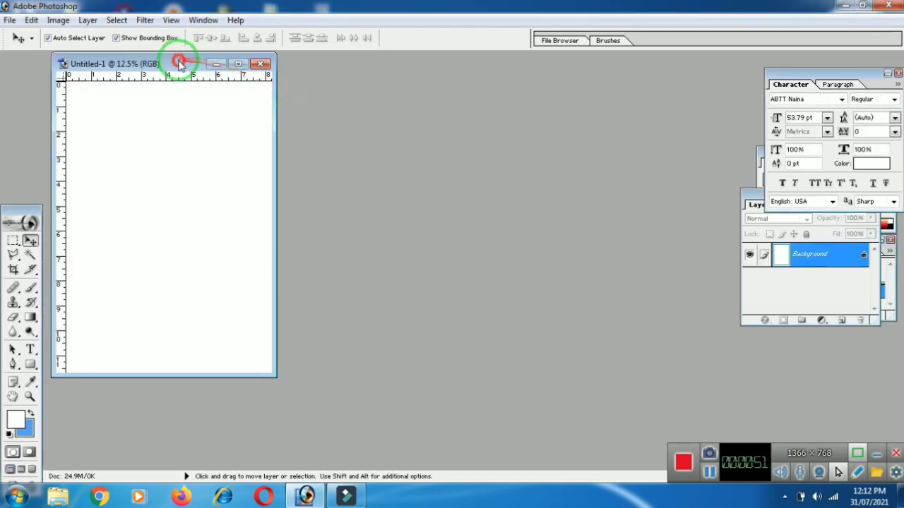
# Place a vertical guide at the page's centre, about 4.1 inches across, and a horizontal guide about 0.3 inch below the page's top edge.
pyautogui.moveTo(180, 63); pyautogui.dragTo(260, 71)
pyautogui.moveTo(357, 155); pyautogui.dragTo(583, 185)
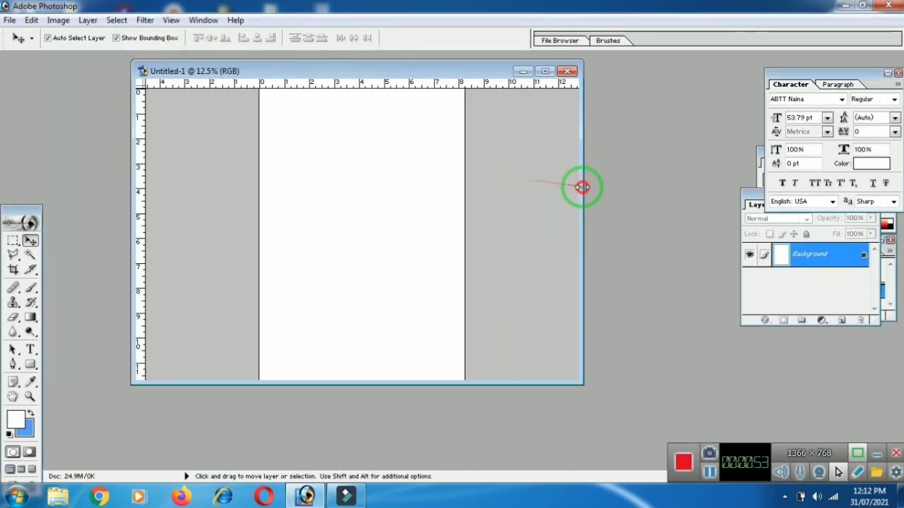
pyautogui.click(368, 167)
pyautogui.click(368, 168)
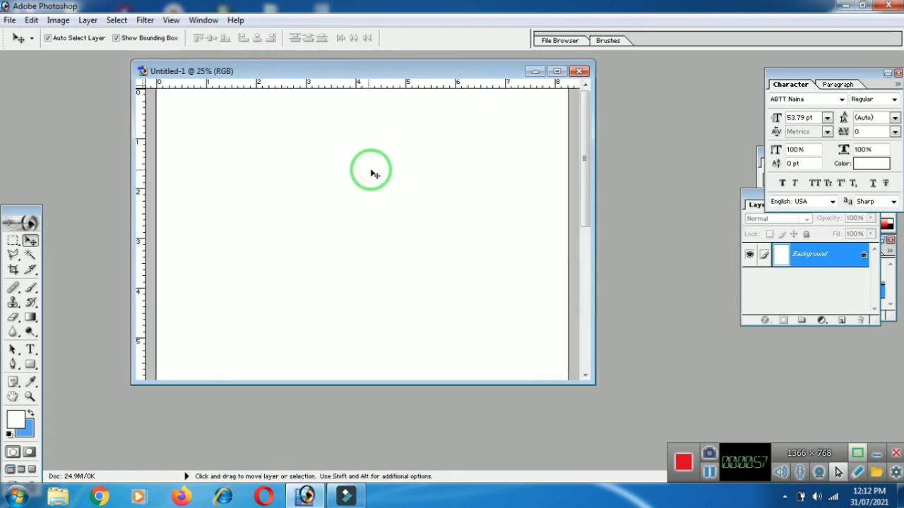
pyautogui.moveTo(372, 174); pyautogui.dragTo(711, 113)
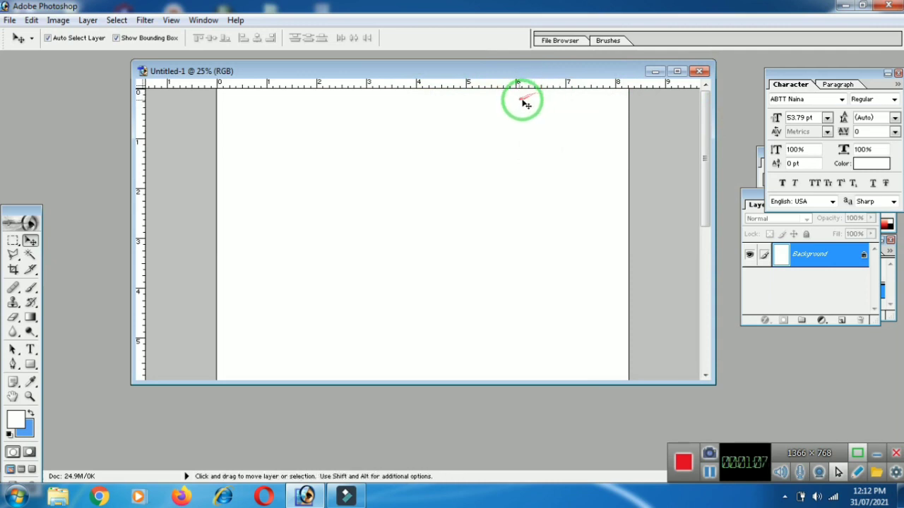
pyautogui.moveTo(591, 72); pyautogui.dragTo(584, 161)
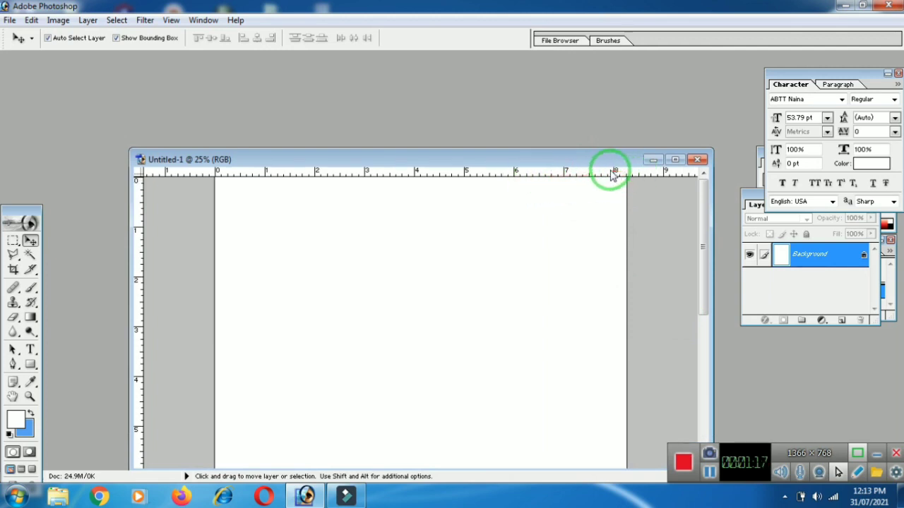
pyautogui.moveTo(608, 164); pyautogui.dragTo(608, 176)
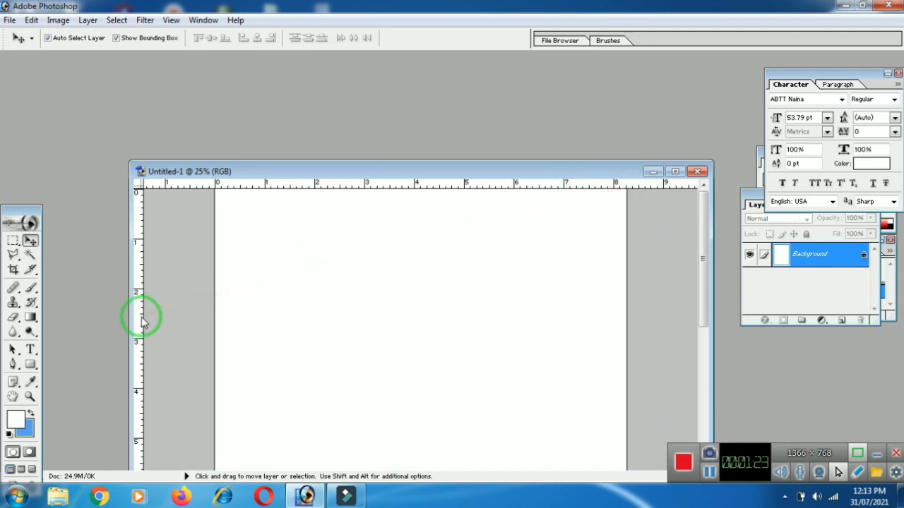
pyautogui.moveTo(371, 353); pyautogui.dragTo(421, 355)
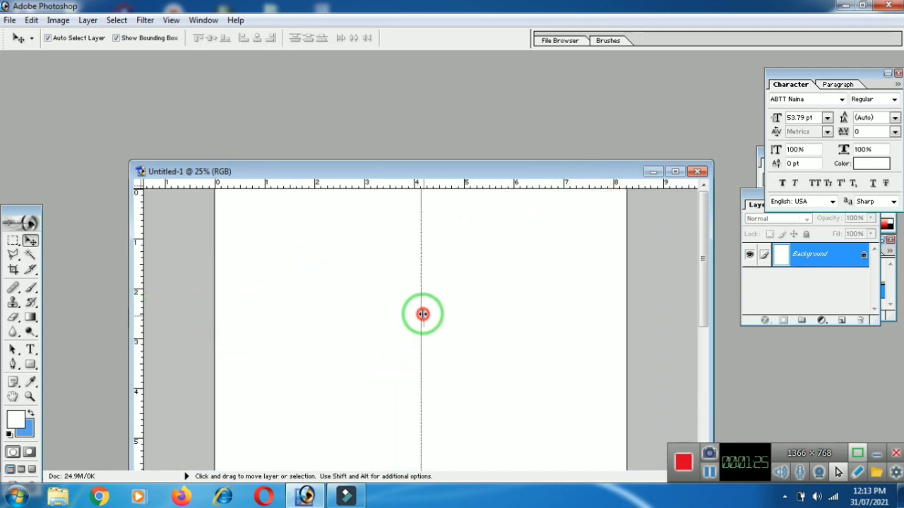
pyautogui.moveTo(480, 171); pyautogui.dragTo(472, 104)
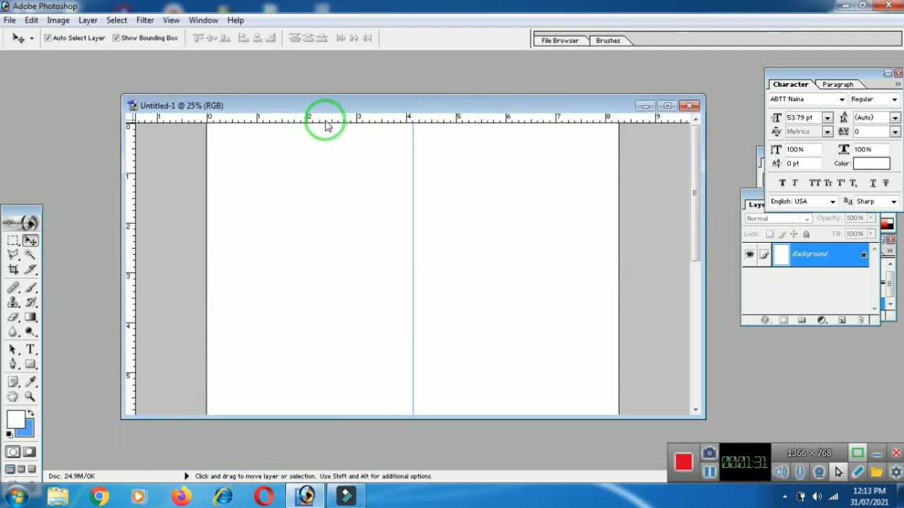
pyautogui.moveTo(325, 124); pyautogui.dragTo(330, 141)
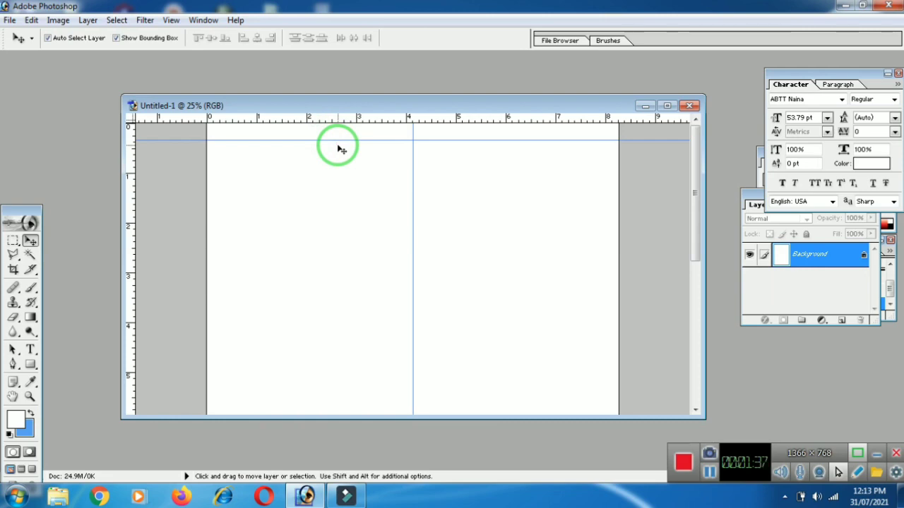
# Open the card photo IMG-20210728-WA0001.jpg from the desktop and crop it to the card's edges.
pyautogui.click(846, 7)
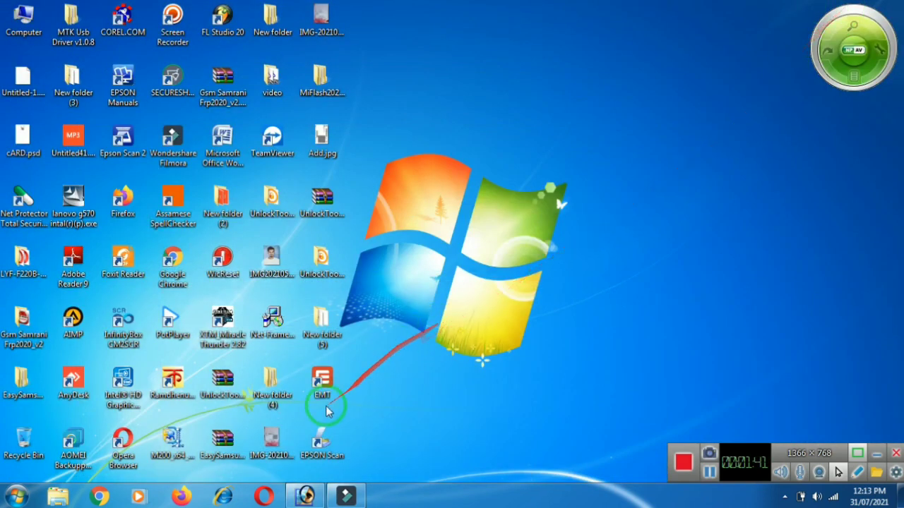
pyautogui.moveTo(272, 443); pyautogui.dragTo(321, 275)
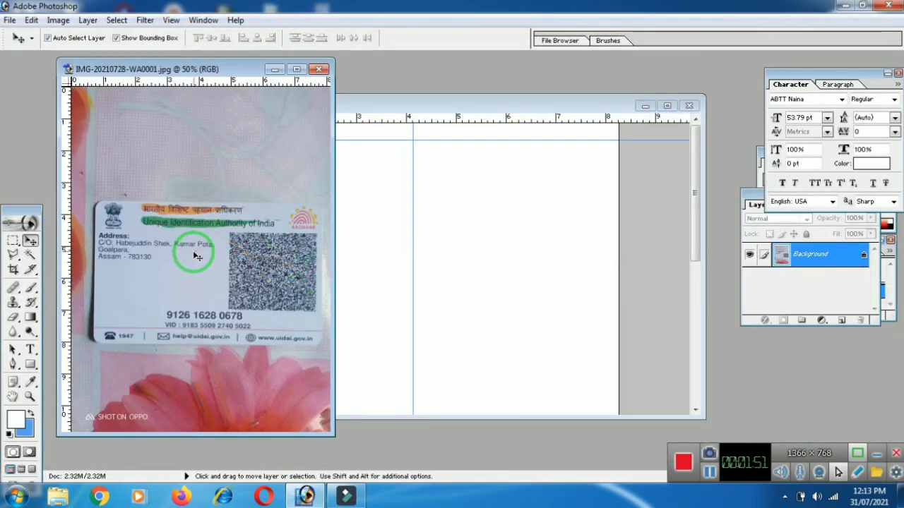
pyautogui.click(13, 269)
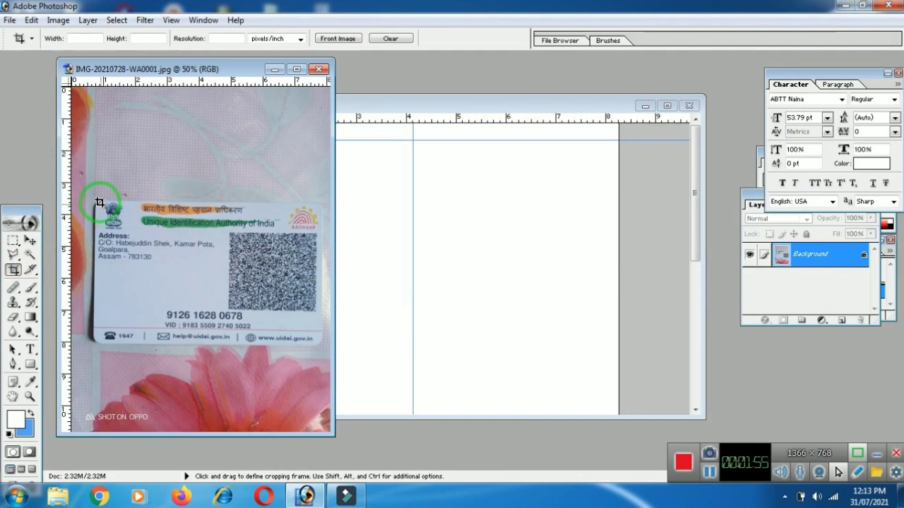
pyautogui.moveTo(98, 201)
pyautogui.mouseDown()
pyautogui.moveTo(294, 263)
pyautogui.moveTo(303, 339)
pyautogui.moveTo(323, 343)
pyautogui.mouseUp()
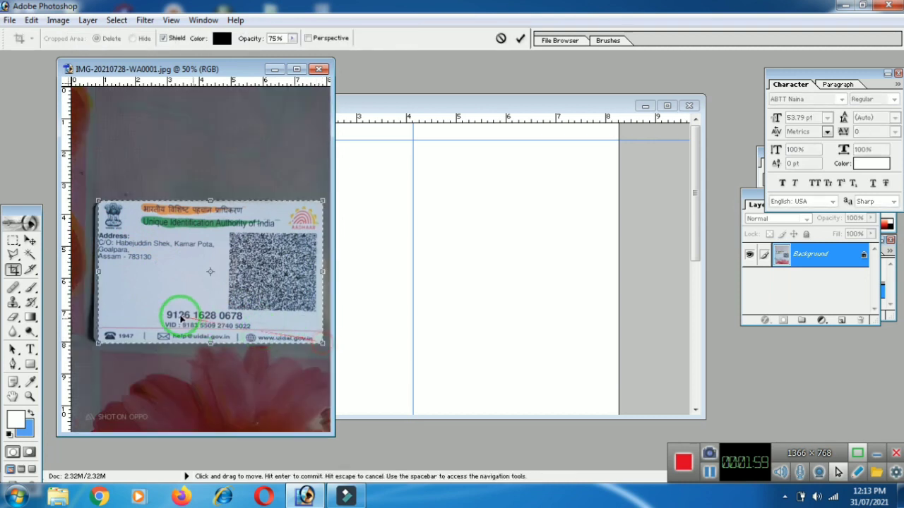
pyautogui.moveTo(101, 270); pyautogui.dragTo(94, 260)
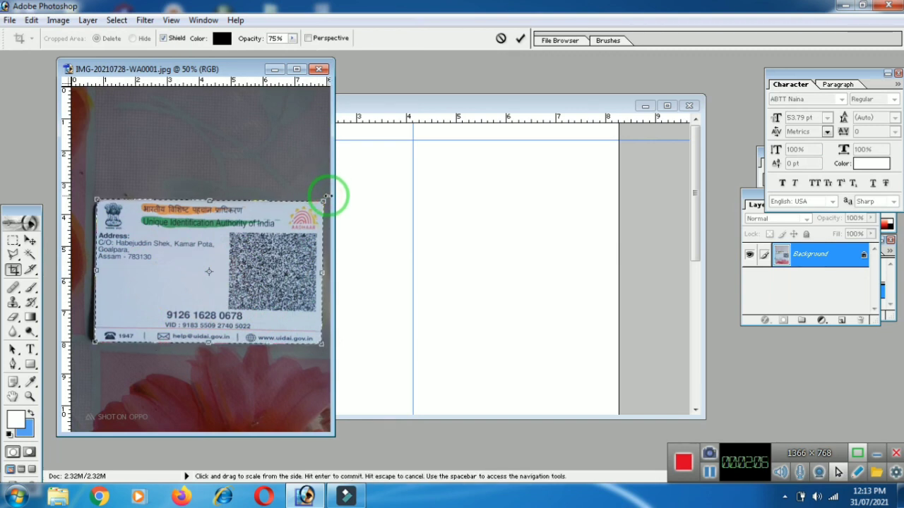
pyautogui.press('Return')
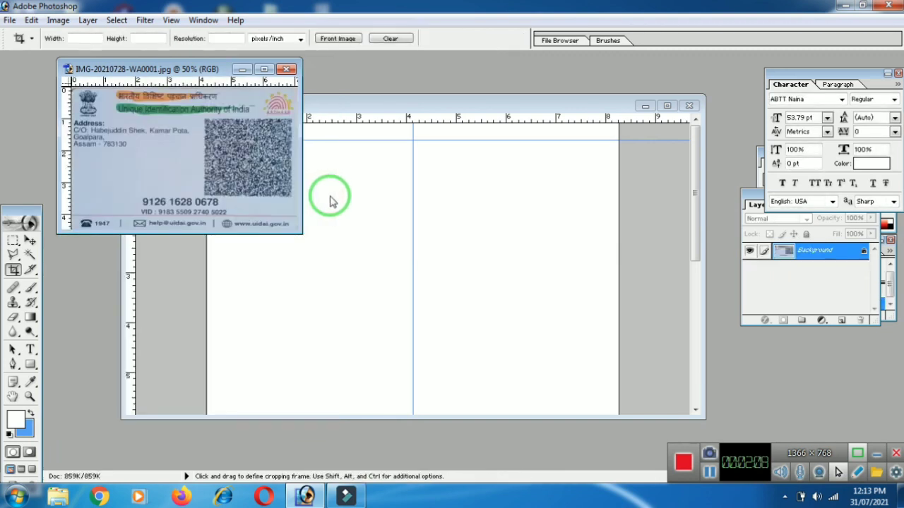
# Apply an automatic Curves correction to the card image and brighten its midtones, raising input 117 to output 138.
pyautogui.hotkey('ctrl', 'm')
pyautogui.click(746, 333)
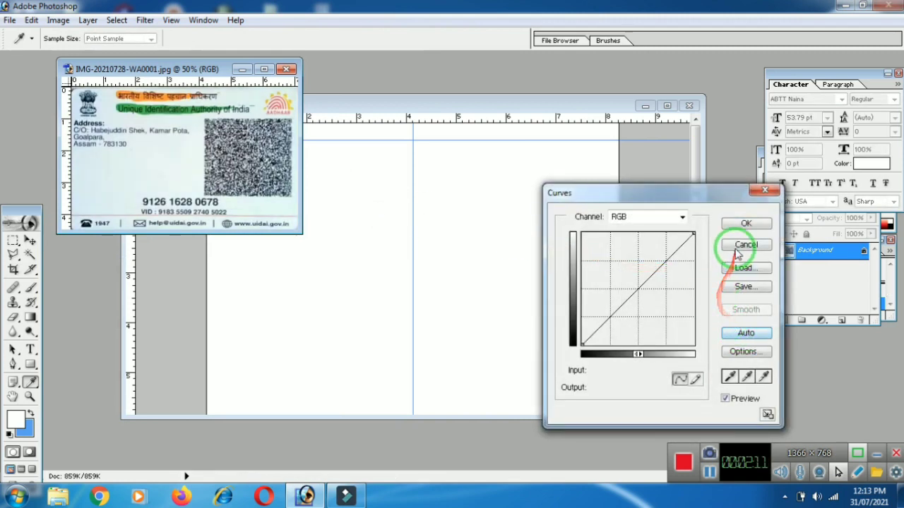
pyautogui.moveTo(635, 298); pyautogui.dragTo(634, 284)
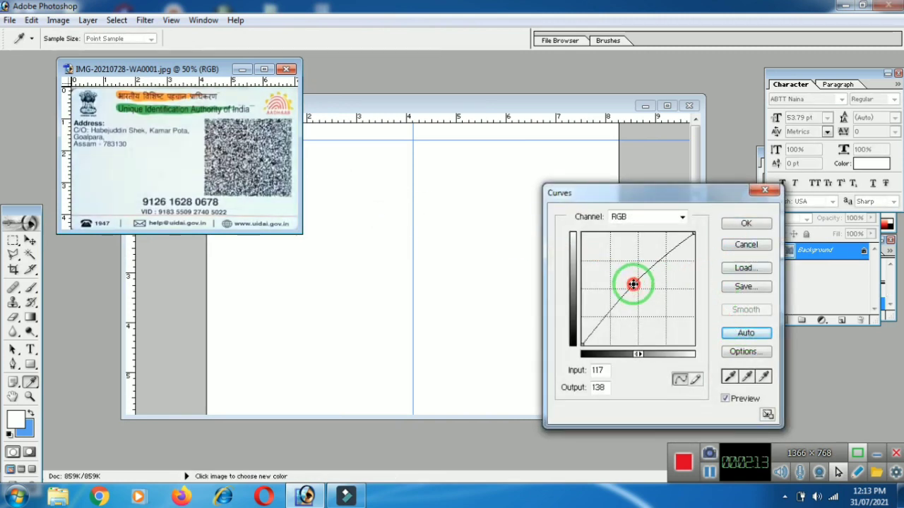
pyautogui.click(747, 223)
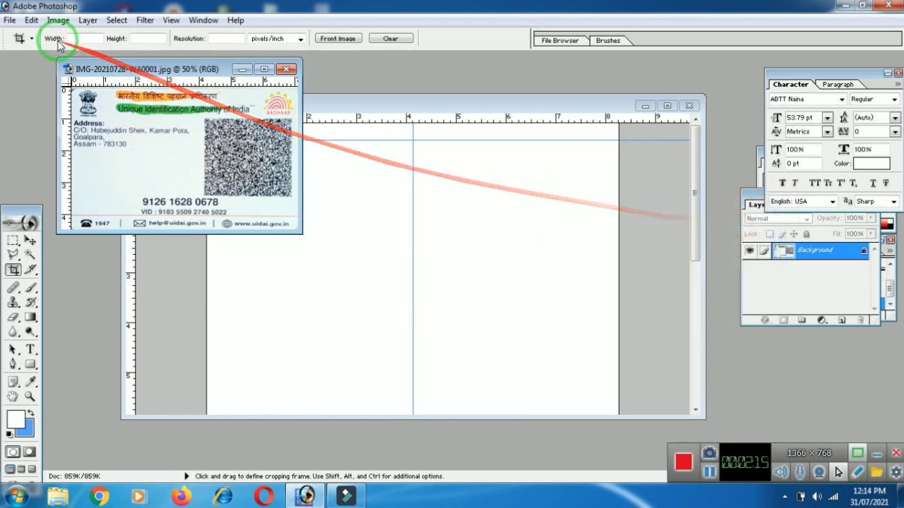
# Rotate the card image's canvas 90° clockwise.
pyautogui.moveTo(188, 70); pyautogui.dragTo(288, 165)
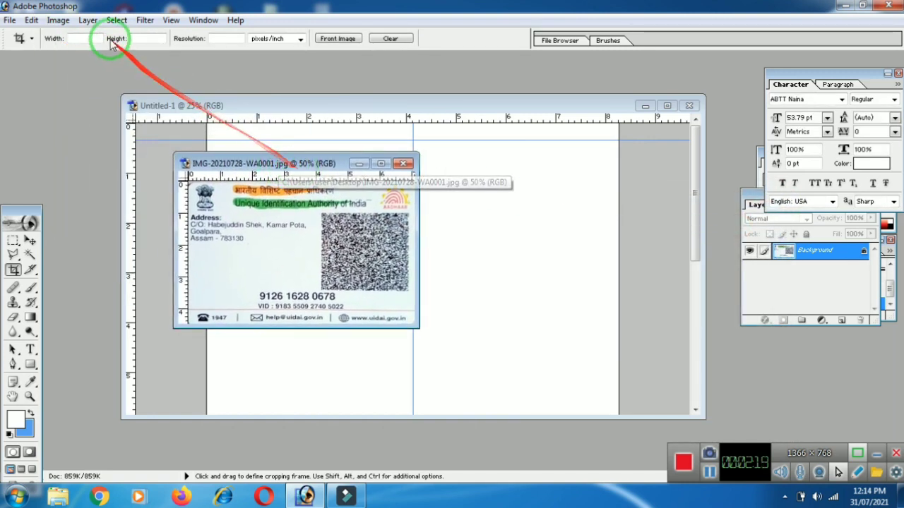
pyautogui.click(55, 23)
pyautogui.moveTo(117, 155)
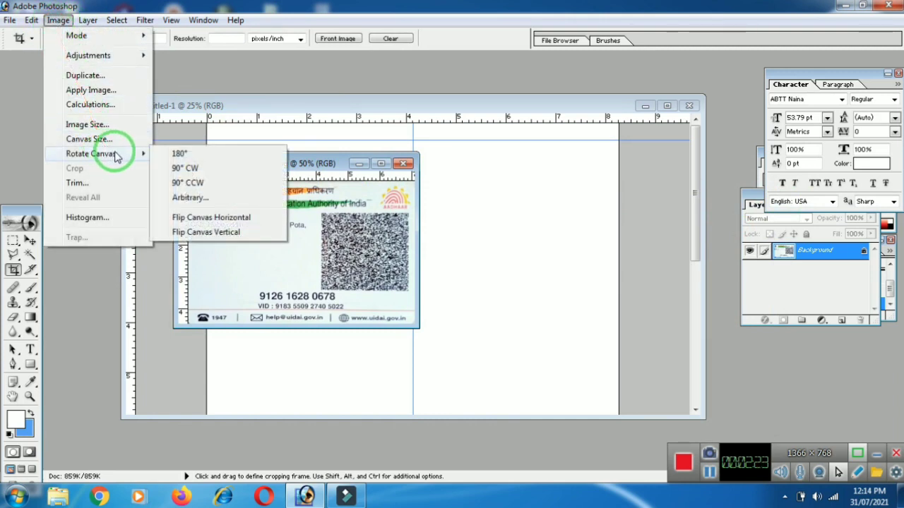
pyautogui.click(193, 169)
pyautogui.moveTo(199, 164); pyautogui.dragTo(251, 176)
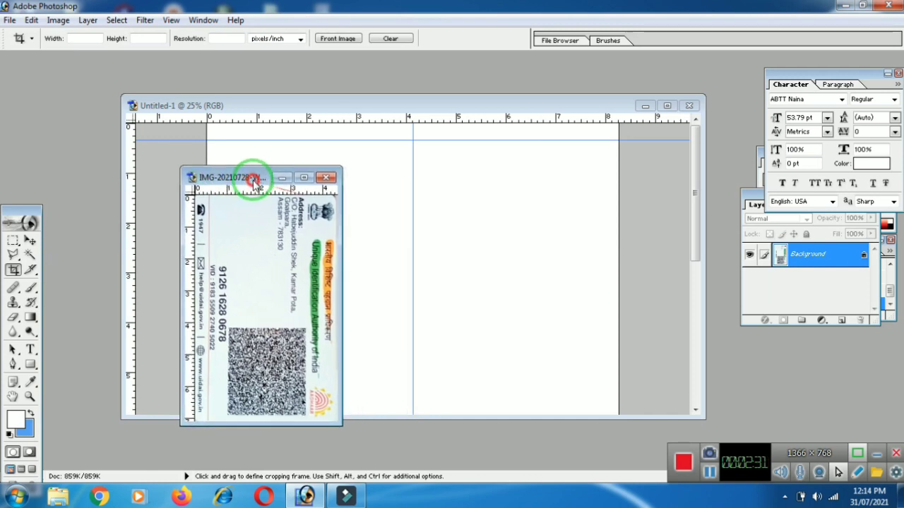
# Resize the card image to 2.1 inches wide by 3.3 inches high at 300 pixels/inch.
pyautogui.rightClick(228, 178)
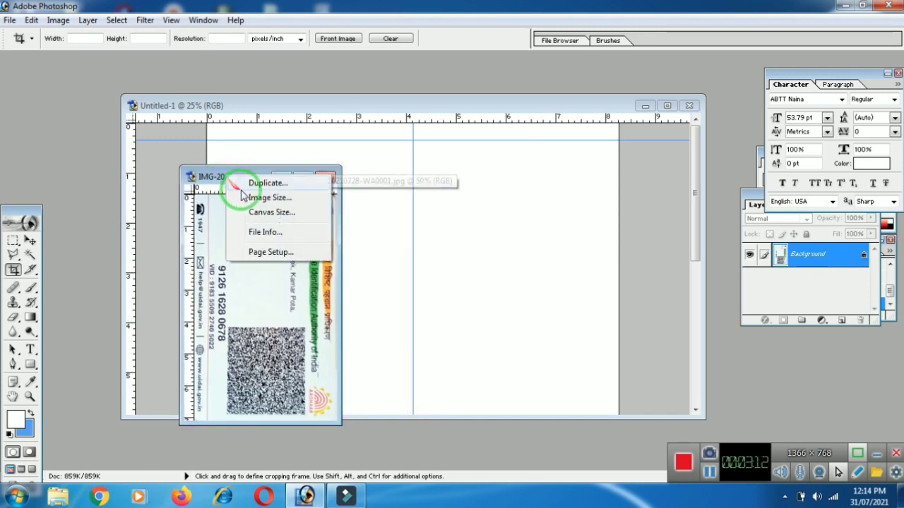
pyautogui.click(280, 201)
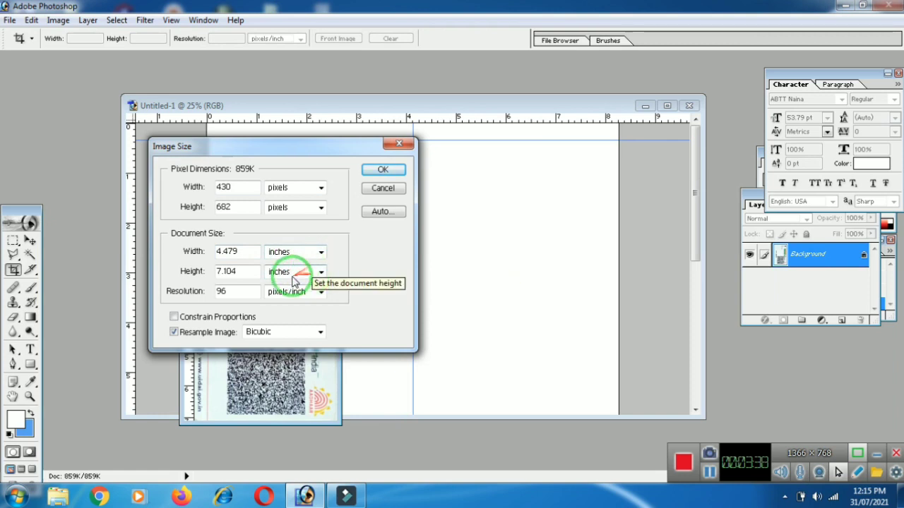
pyautogui.doubleClick(244, 251)
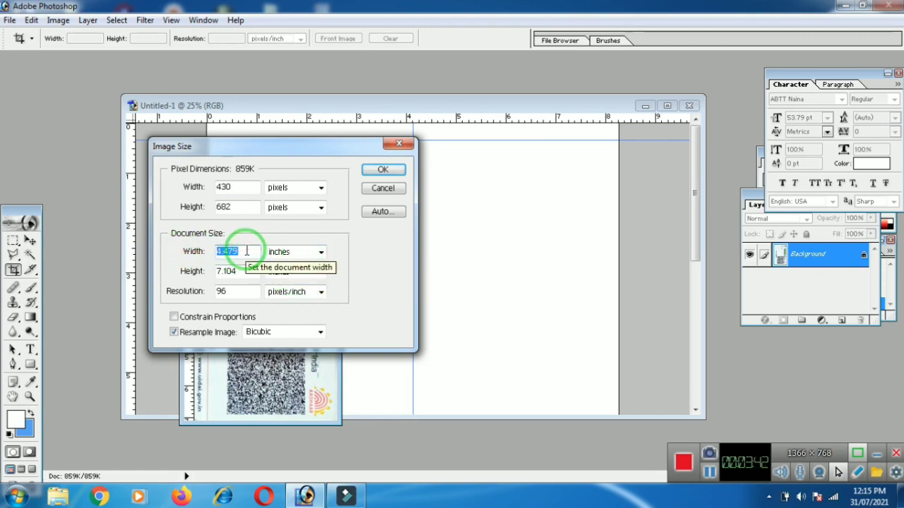
pyautogui.write('2.1')
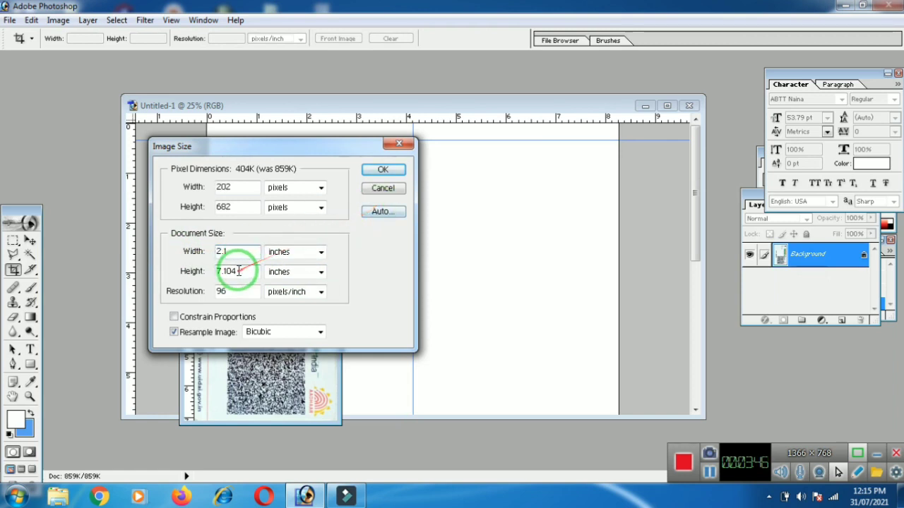
pyautogui.click(193, 271)
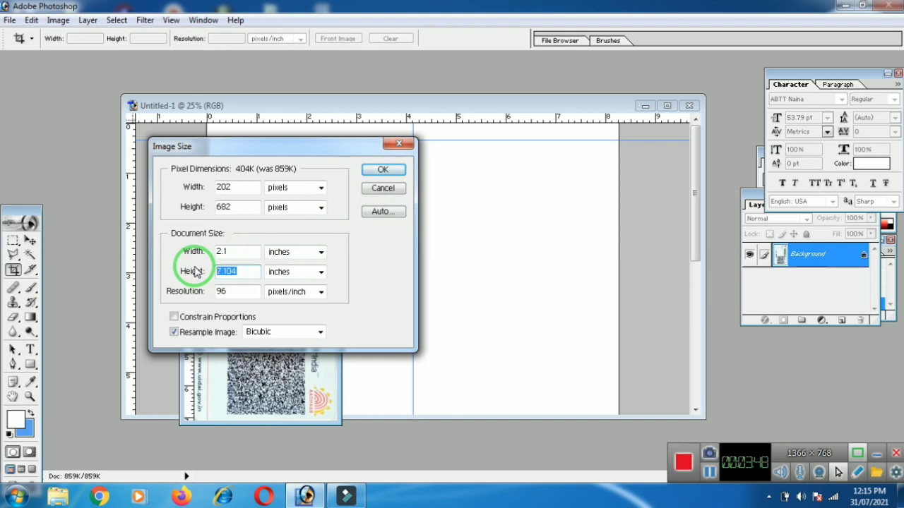
pyautogui.write('3.3')
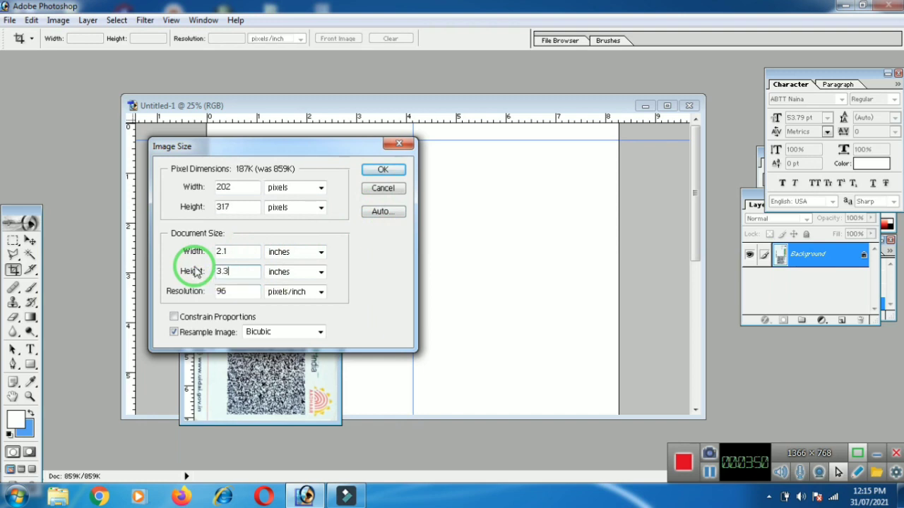
pyautogui.click(189, 291)
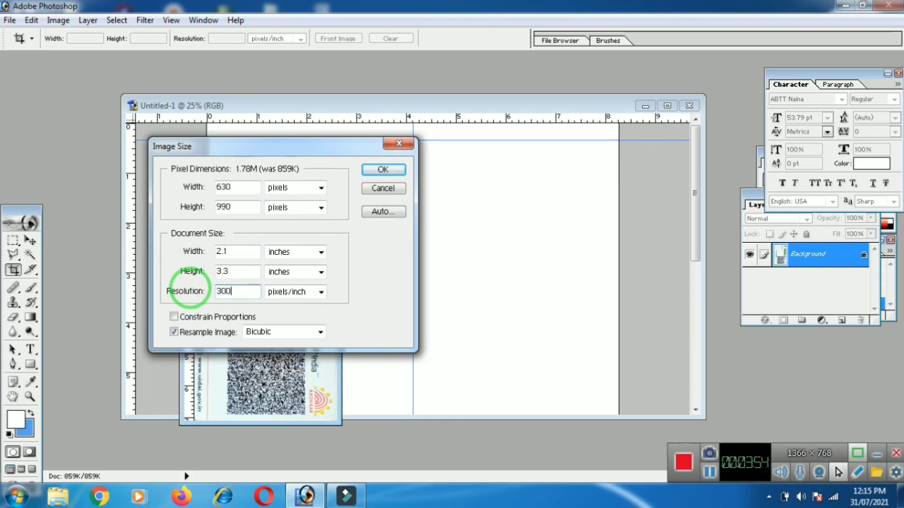
pyautogui.click(379, 172)
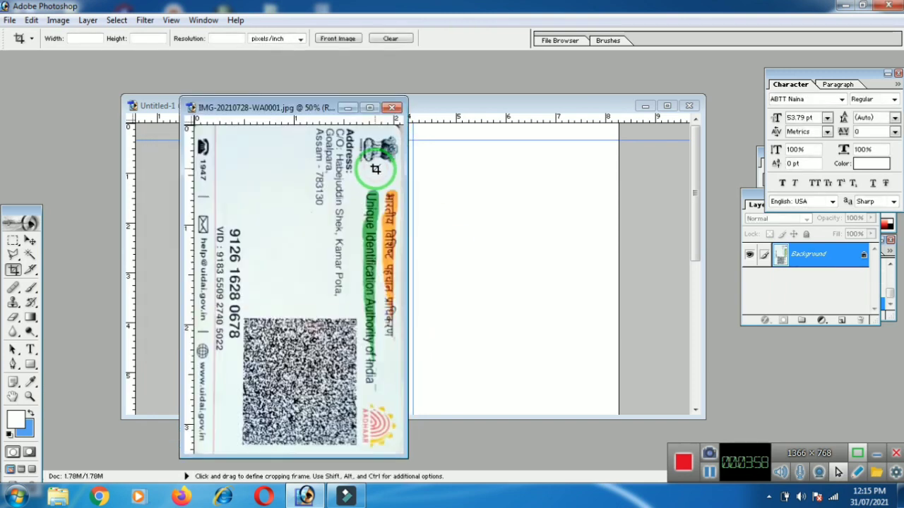
# Copy the resized card image into the A4 document, placing it across the vertical guide just below the horizontal guide.
pyautogui.moveTo(299, 97); pyautogui.dragTo(136, 114)
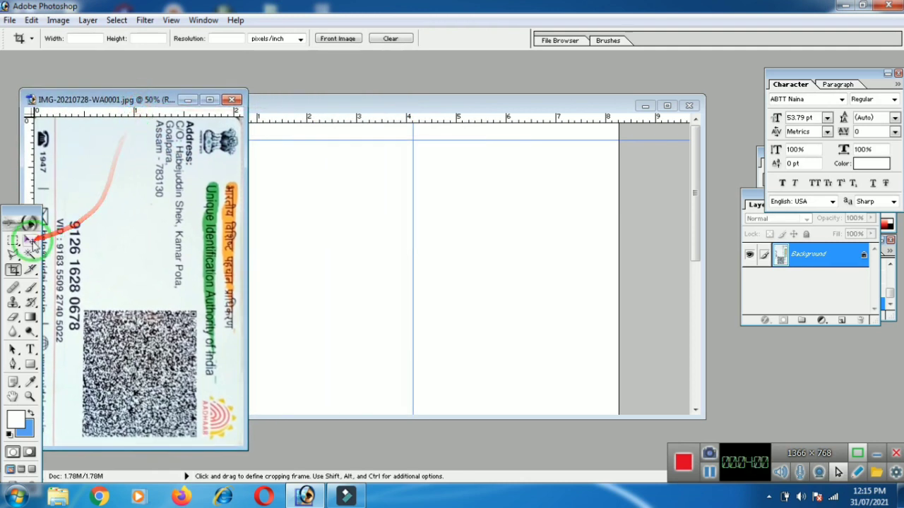
pyautogui.click(30, 240)
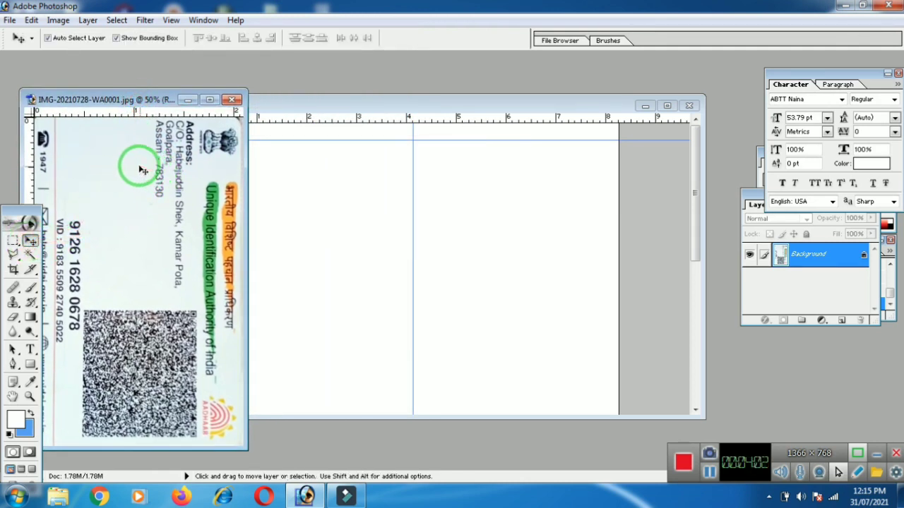
pyautogui.moveTo(125, 166)
pyautogui.mouseDown()
pyautogui.moveTo(110, 145)
pyautogui.moveTo(134, 205)
pyautogui.moveTo(121, 161)
pyautogui.moveTo(162, 202)
pyautogui.moveTo(406, 279)
pyautogui.moveTo(428, 252)
pyautogui.moveTo(427, 224)
pyautogui.mouseUp()
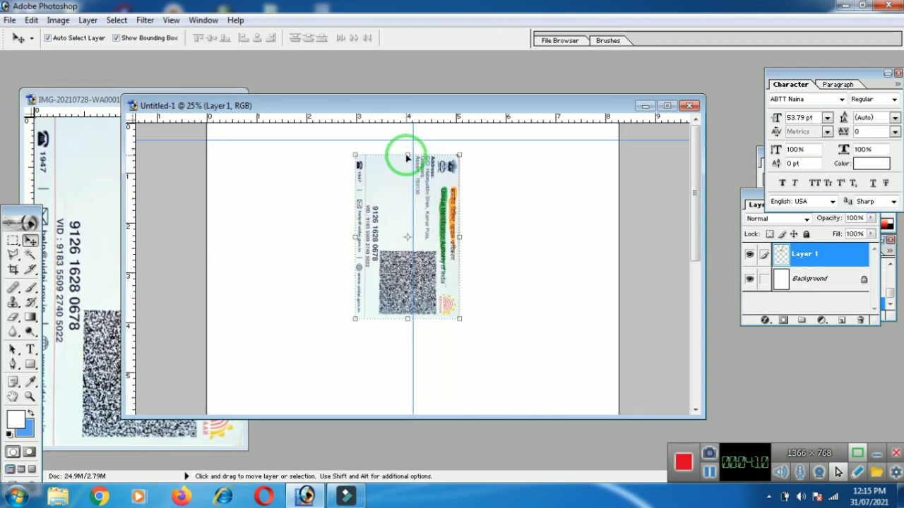
# Align the card layer's top with the horizontal guide, centred on the vertical guide, and add guides along its left, right and bottom edges.
pyautogui.moveTo(408, 167); pyautogui.dragTo(401, 309)
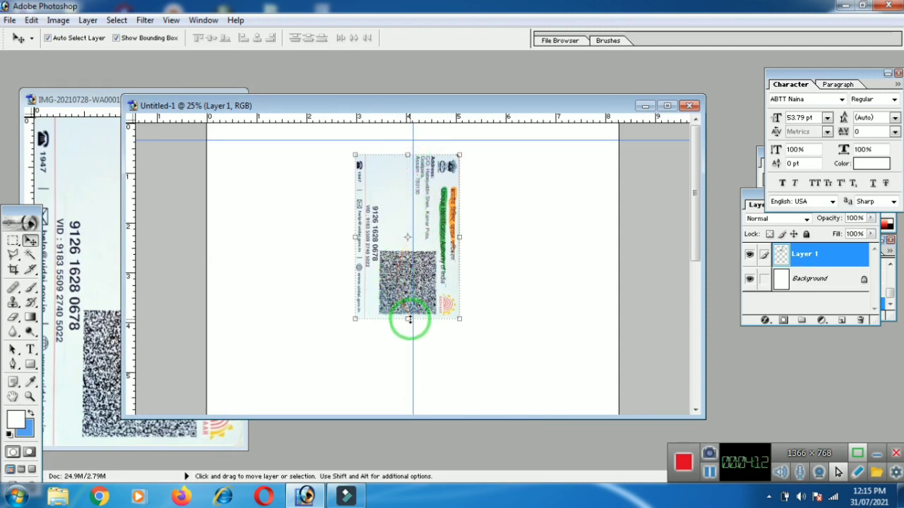
pyautogui.moveTo(410, 243); pyautogui.dragTo(434, 193)
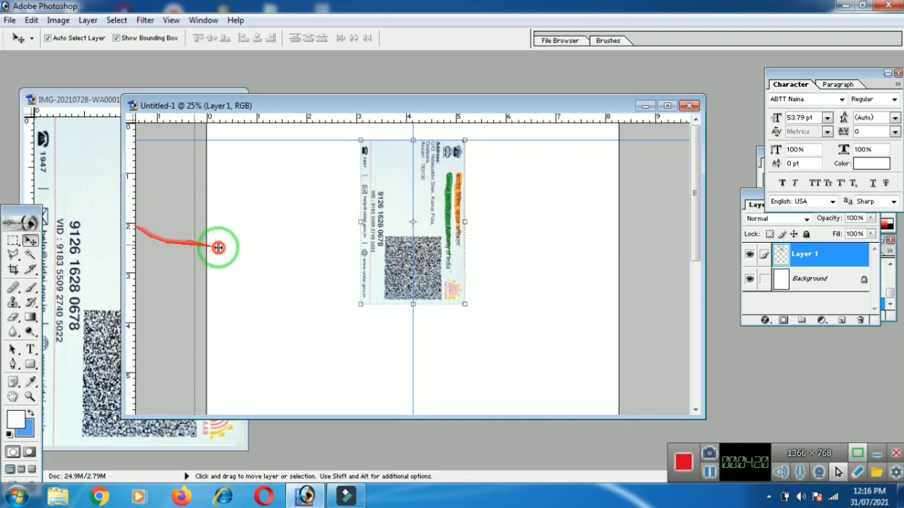
pyautogui.moveTo(351, 264); pyautogui.dragTo(361, 262)
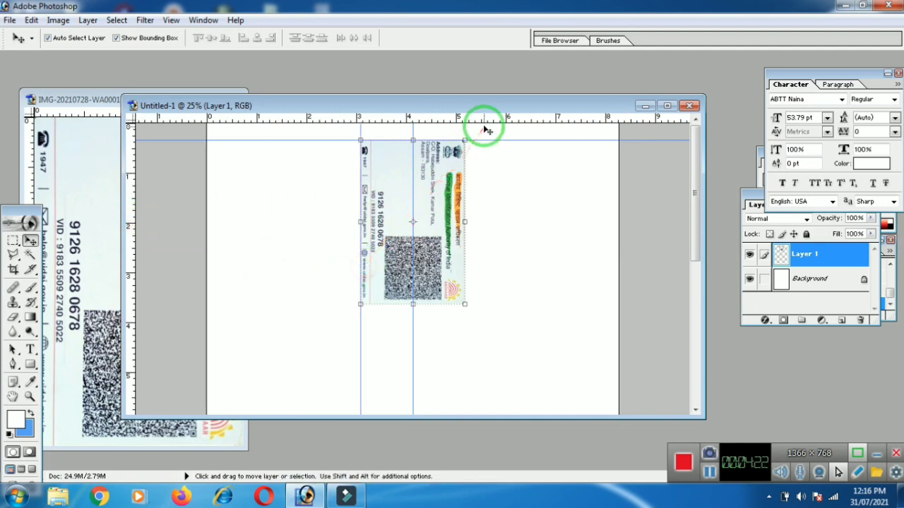
pyautogui.moveTo(131, 236); pyautogui.dragTo(468, 305)
pyautogui.moveTo(444, 117); pyautogui.dragTo(469, 304)
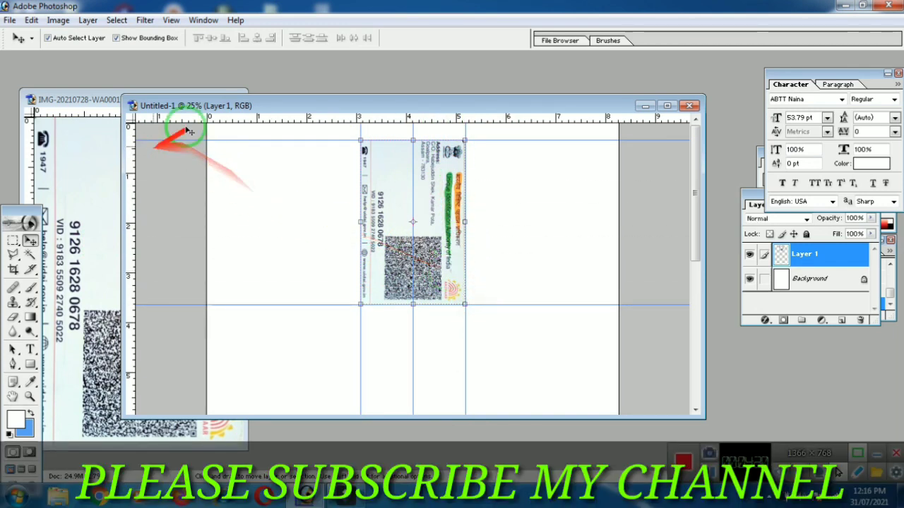
# Start printing the A4 document, proceed despite clipping, and select the Canon G3010 series (Copy 1) printer.
pyautogui.moveTo(239, 106); pyautogui.dragTo(178, 97)
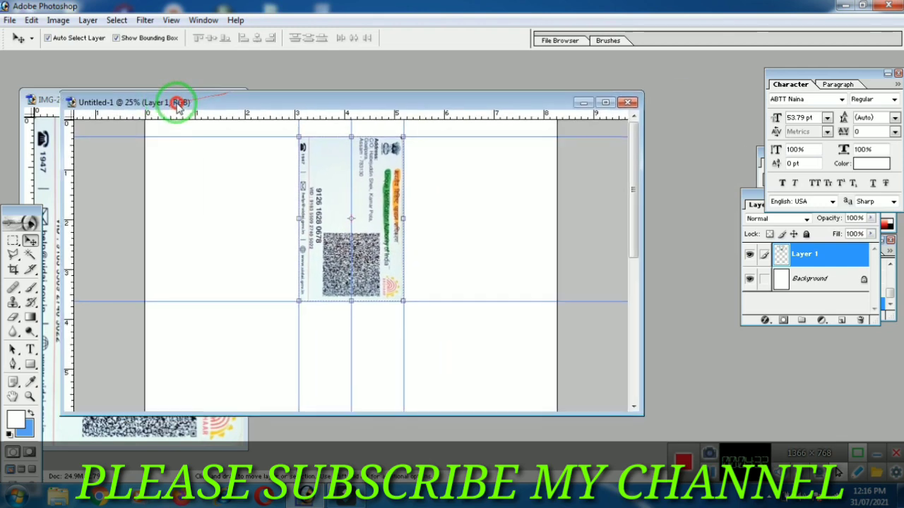
pyautogui.click(10, 21)
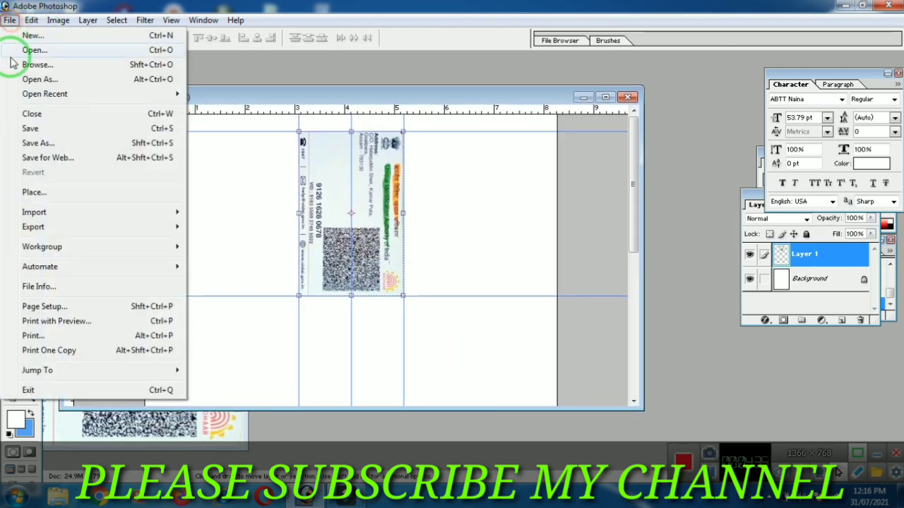
pyautogui.click(42, 339)
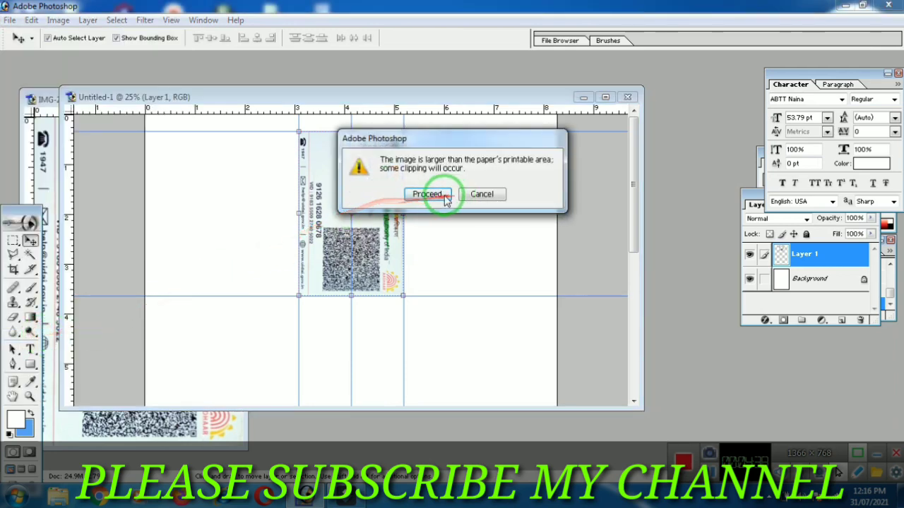
pyautogui.click(435, 195)
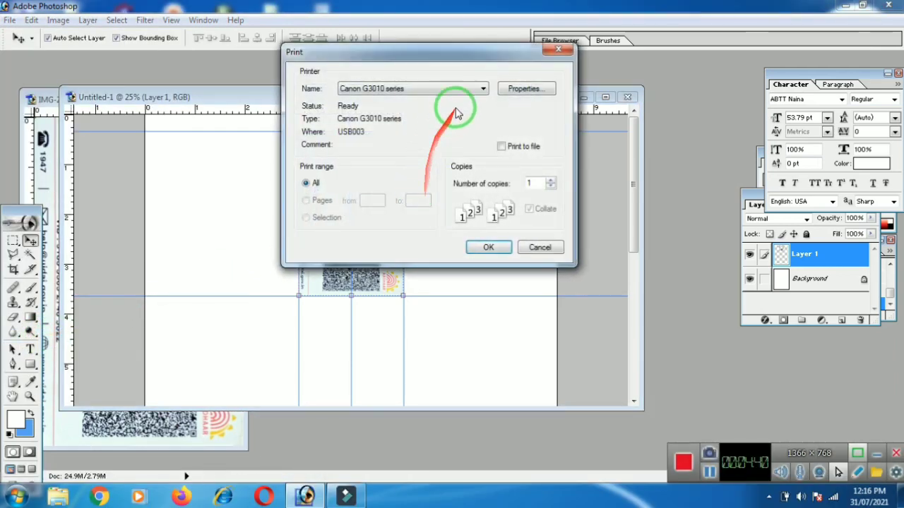
pyautogui.click(482, 90)
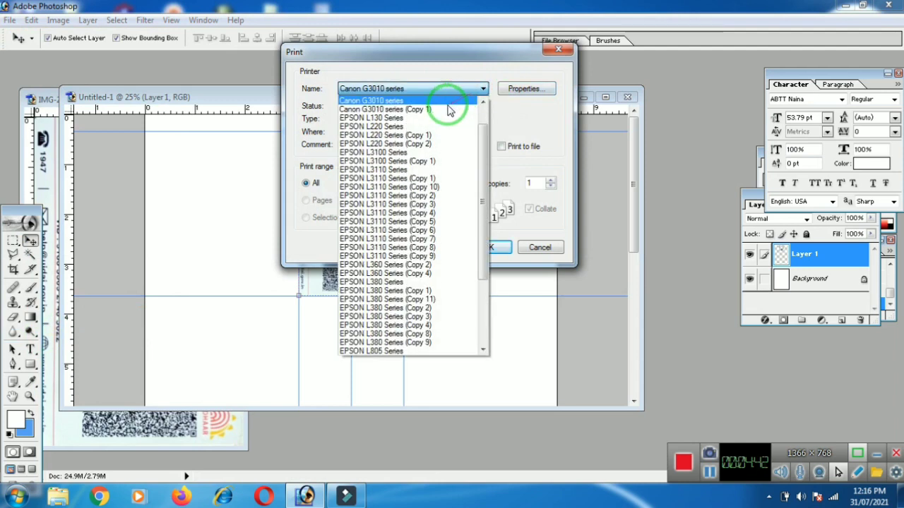
pyautogui.click(399, 111)
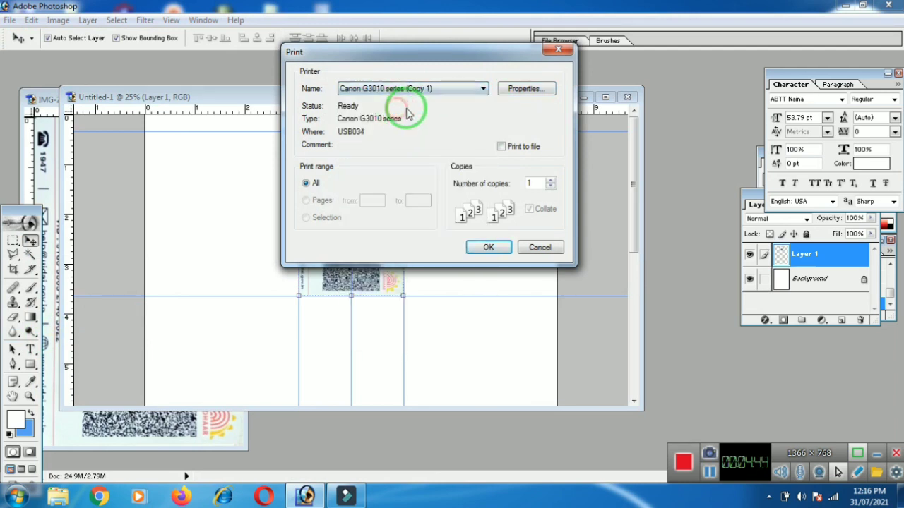
# Set the printer's properties to the Photo Printing preset with High print quality and A4 paper size.
pyautogui.click(523, 90)
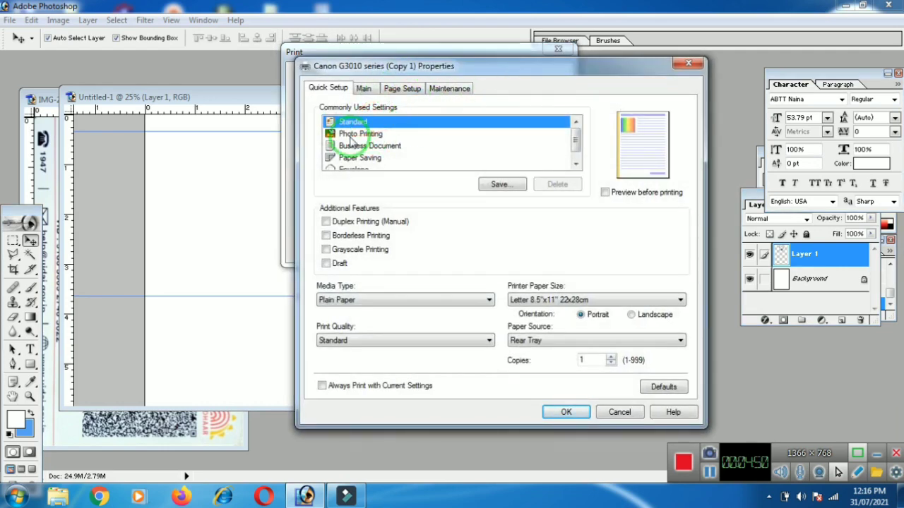
pyautogui.click(353, 134)
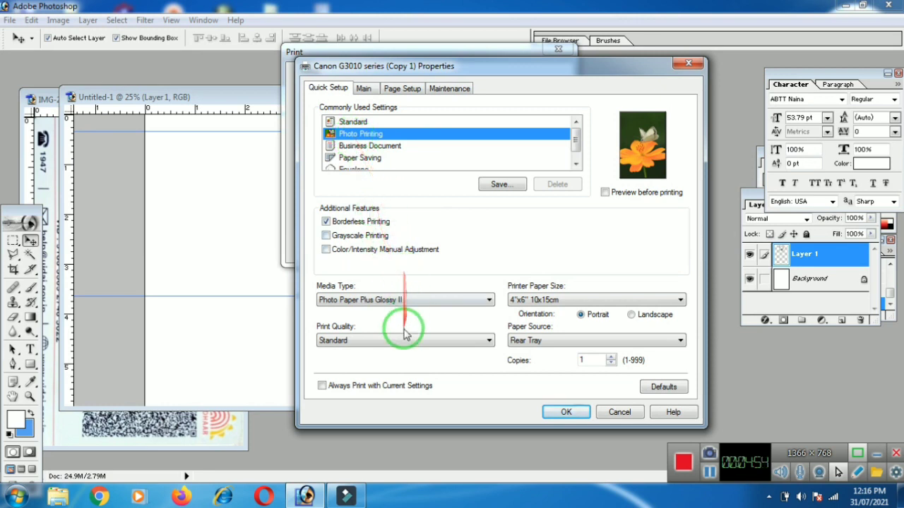
pyautogui.click(333, 340)
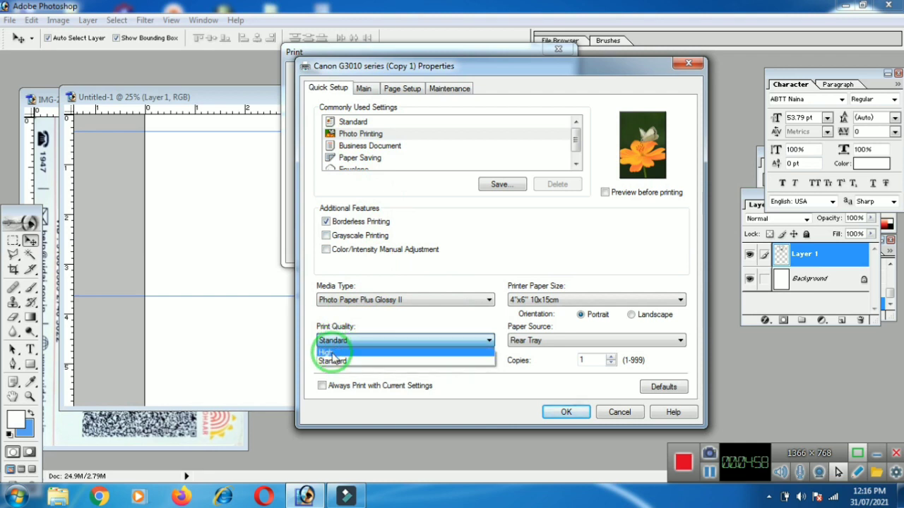
pyautogui.click(329, 353)
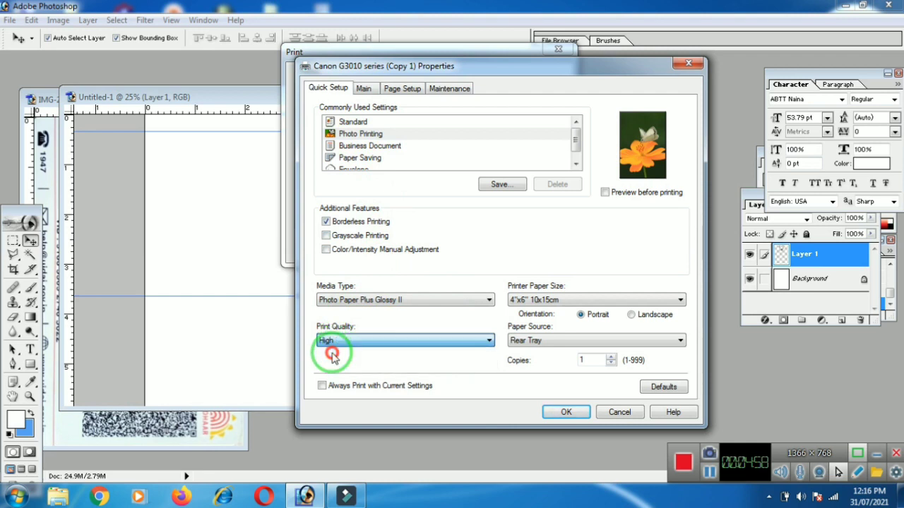
pyautogui.click(531, 304)
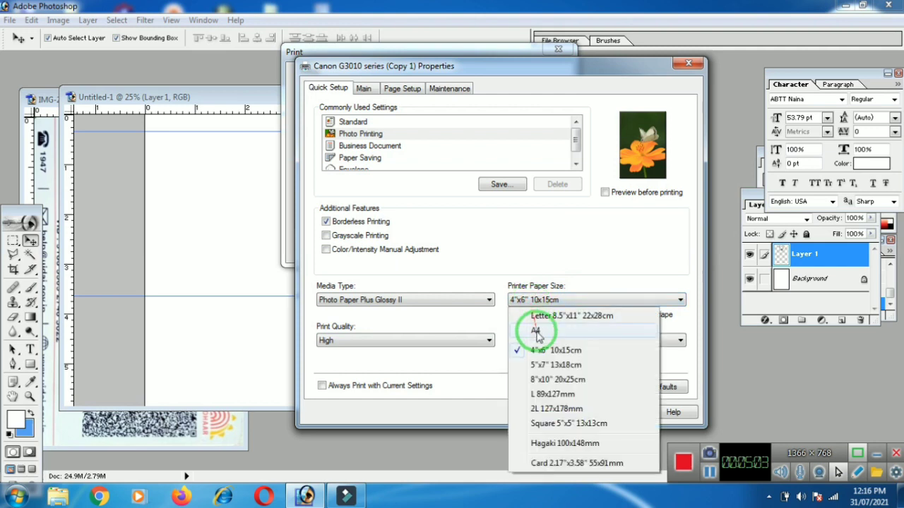
pyautogui.click(545, 335)
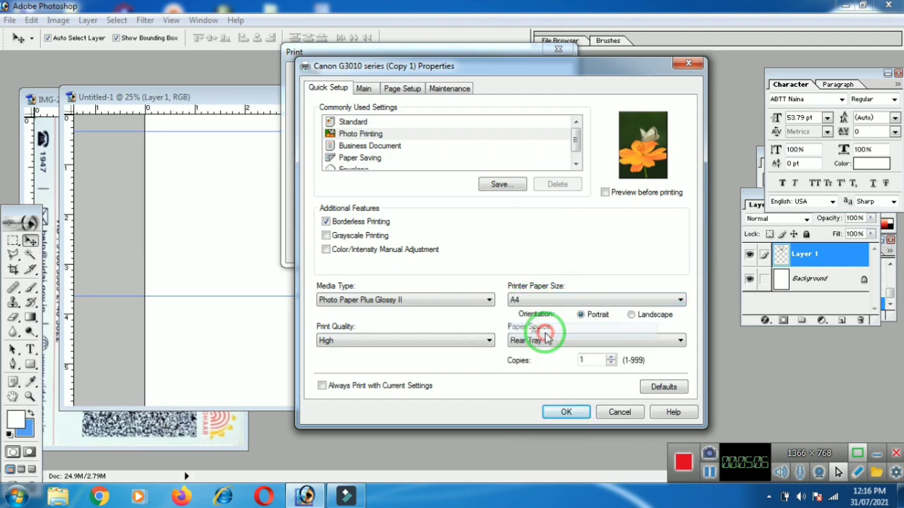